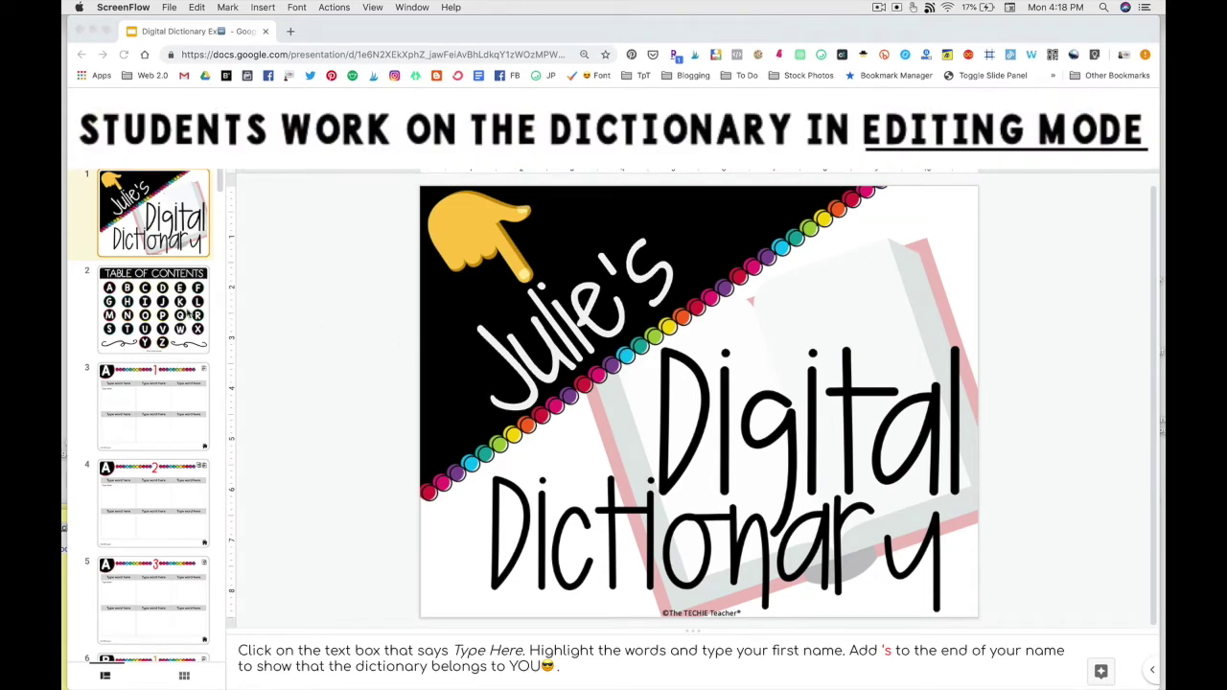
On slide 2, follow the H link to slide 24, then the home link back
left_click(190, 315)
left_click(178, 314)
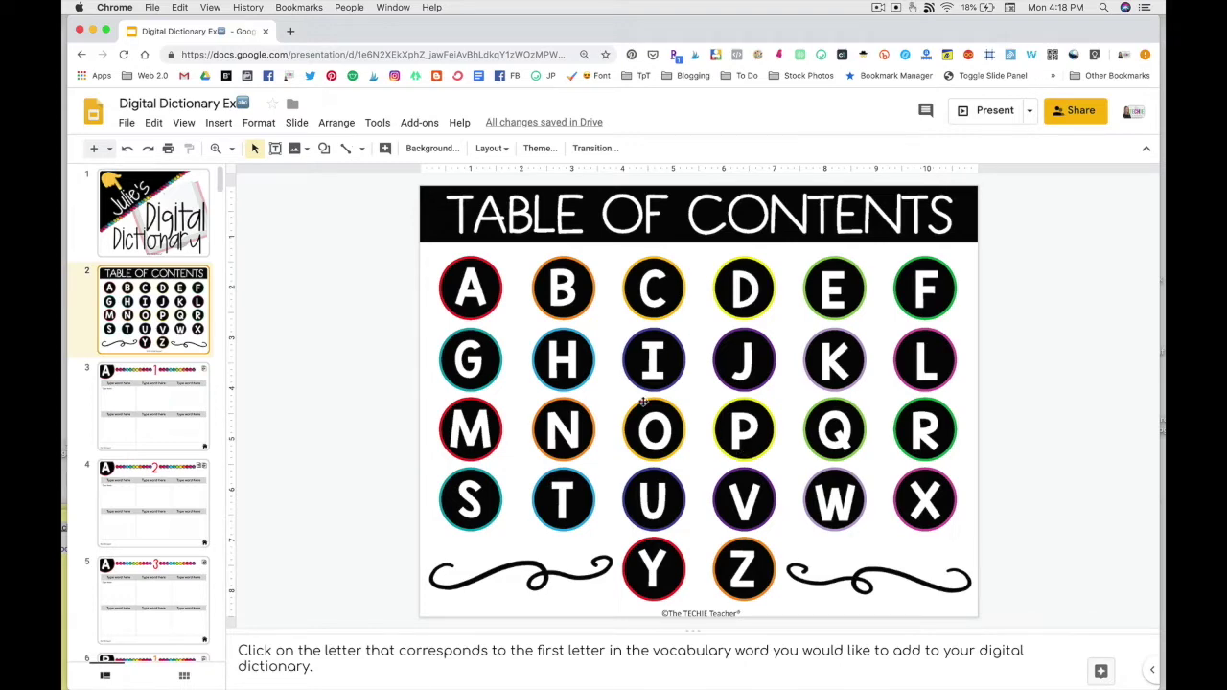
left_click(564, 364)
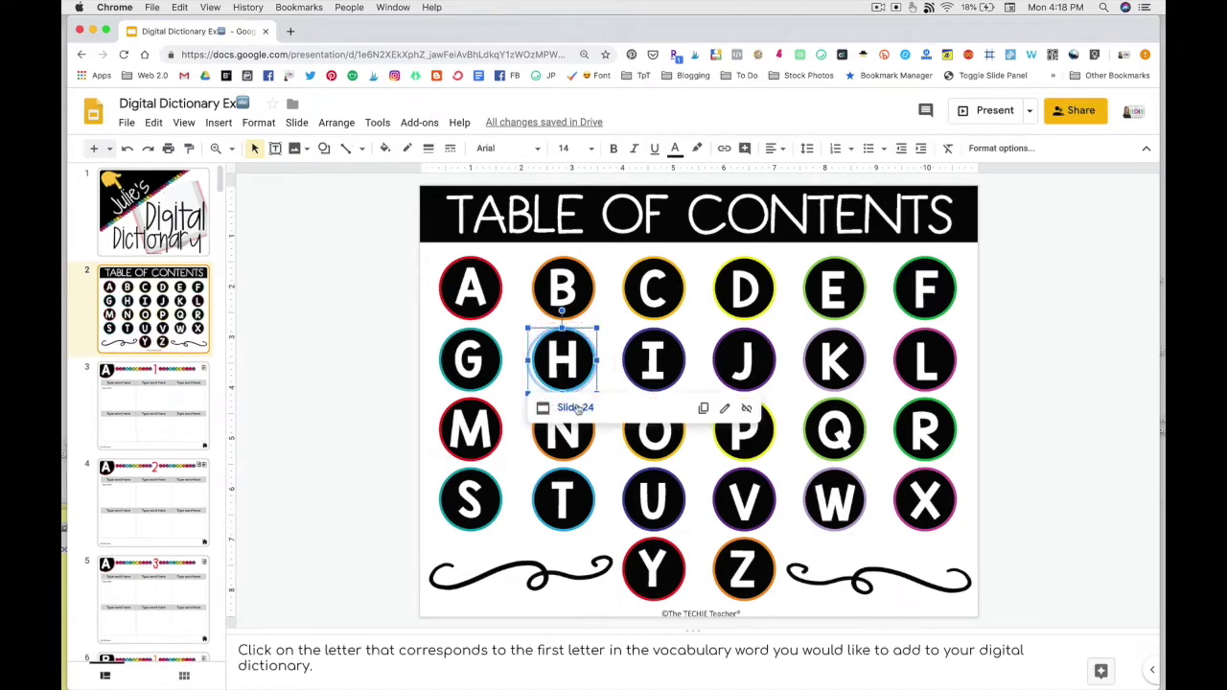
left_click(576, 407)
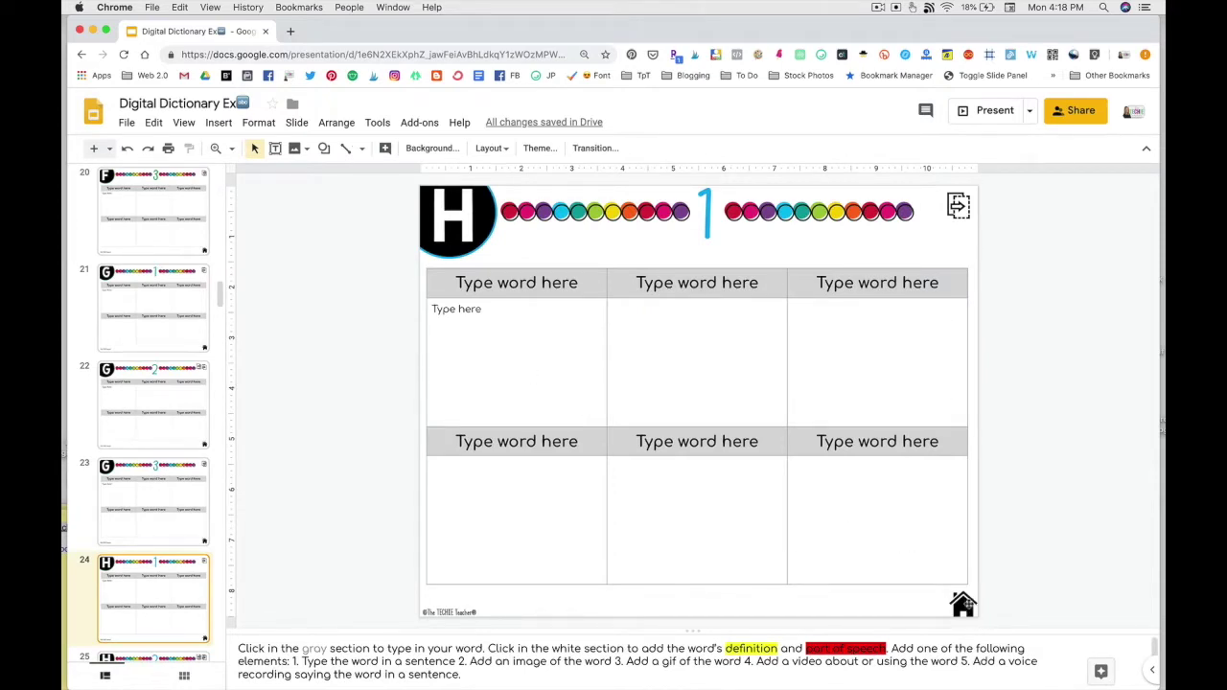
left_click(962, 602)
left_click(990, 623)
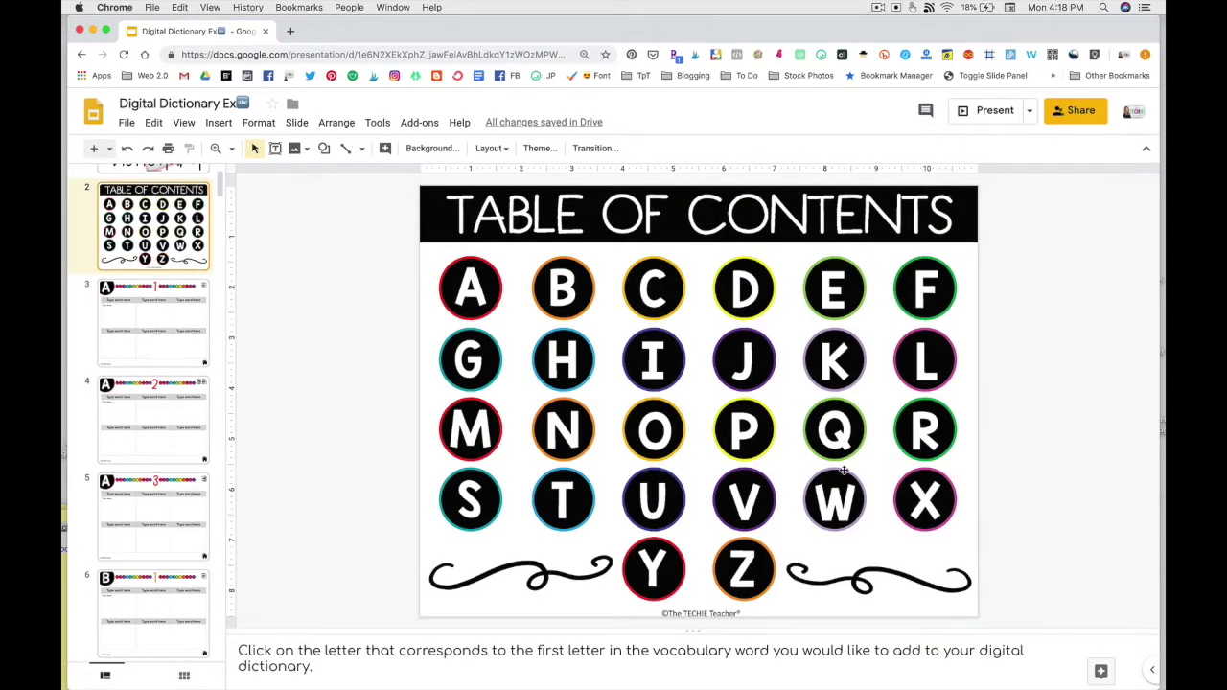
Follow the P link to slide 48, then the next-page arrows to slides 49 and 50
left_click(749, 425)
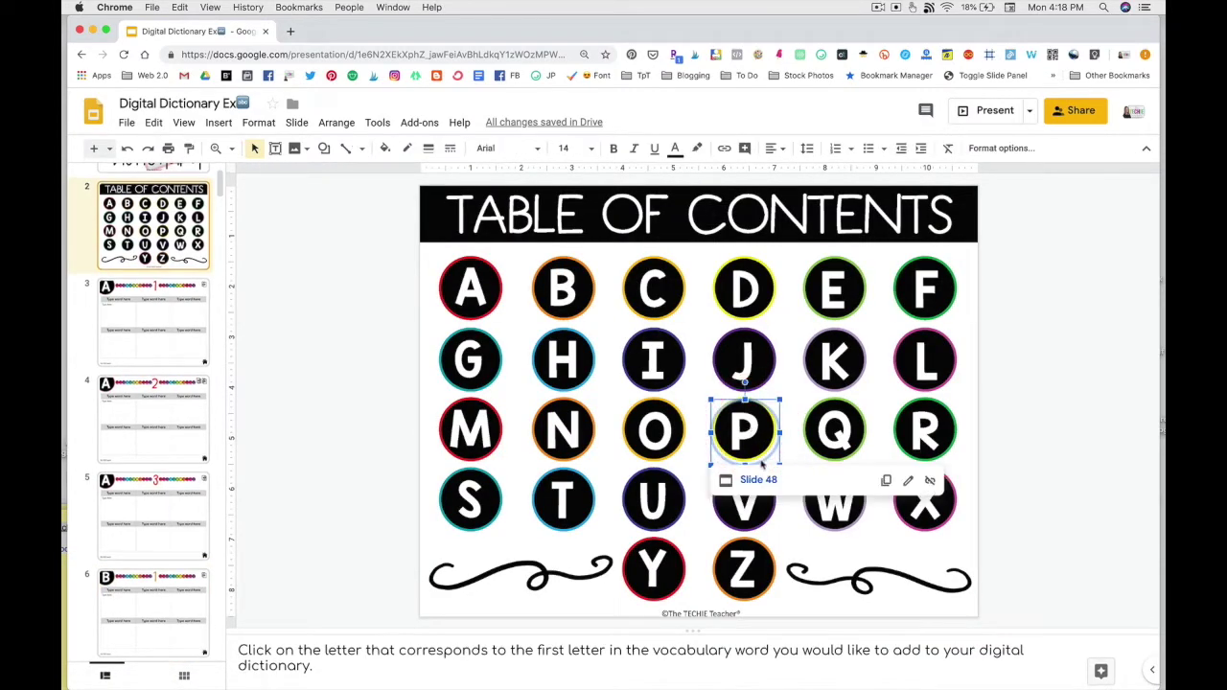
left_click(760, 479)
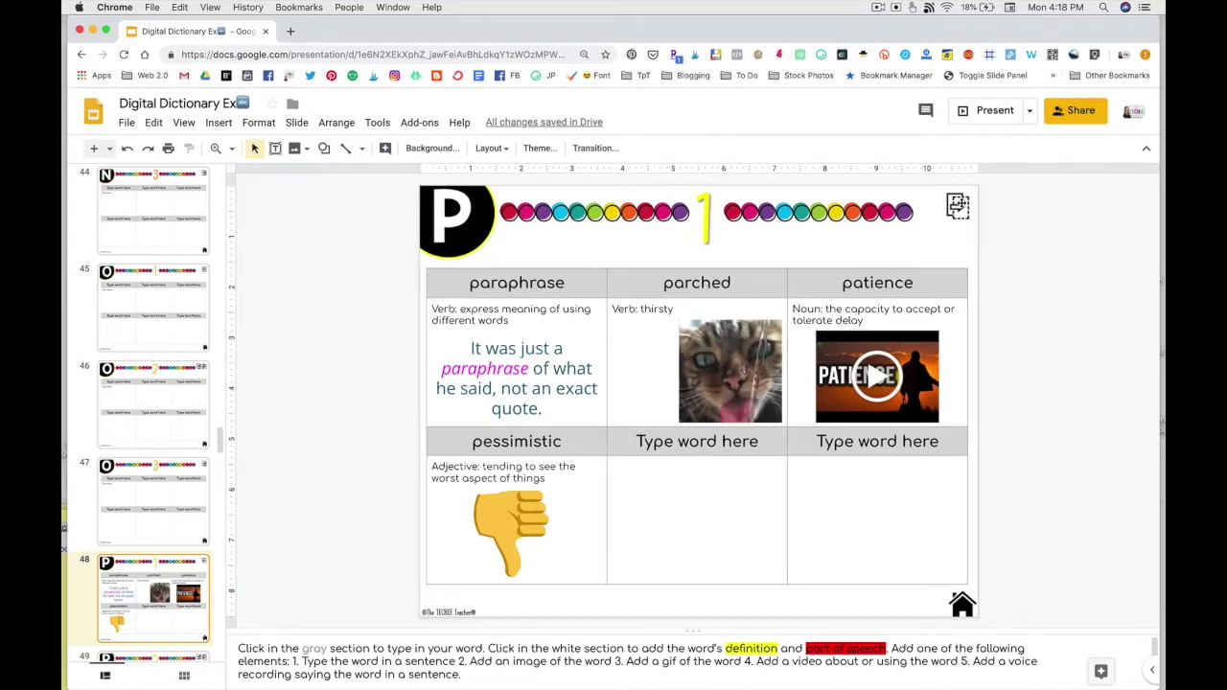
left_click(957, 205)
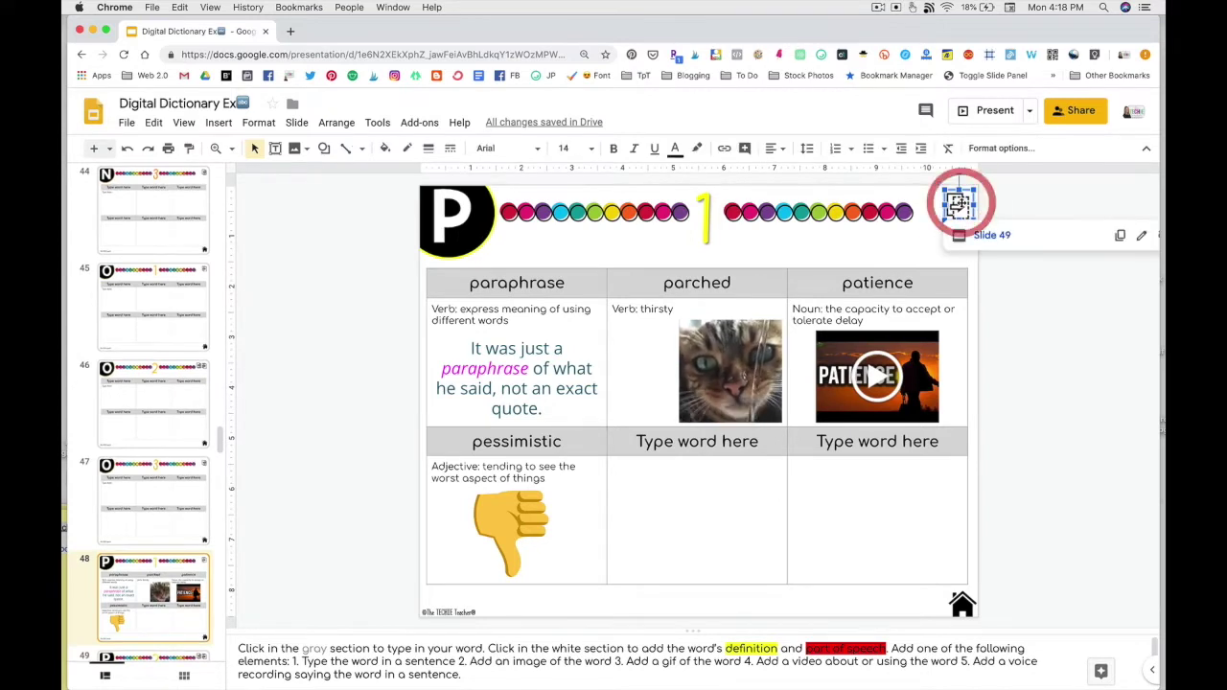
left_click(989, 240)
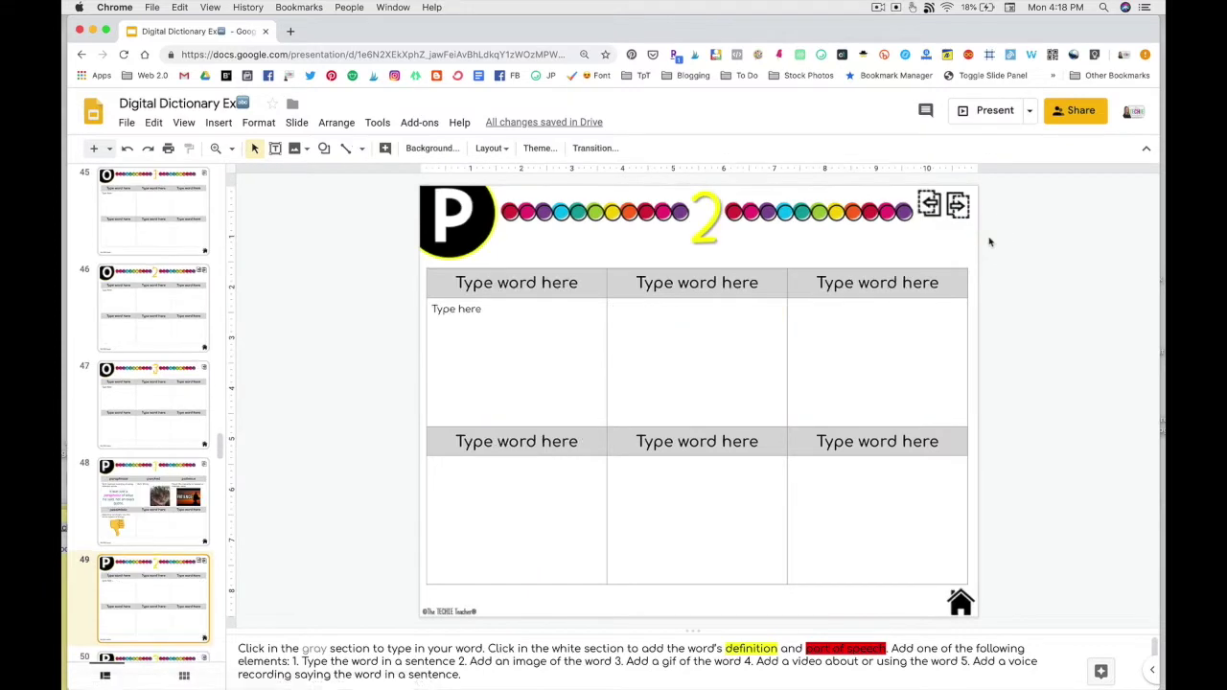
left_click(957, 205)
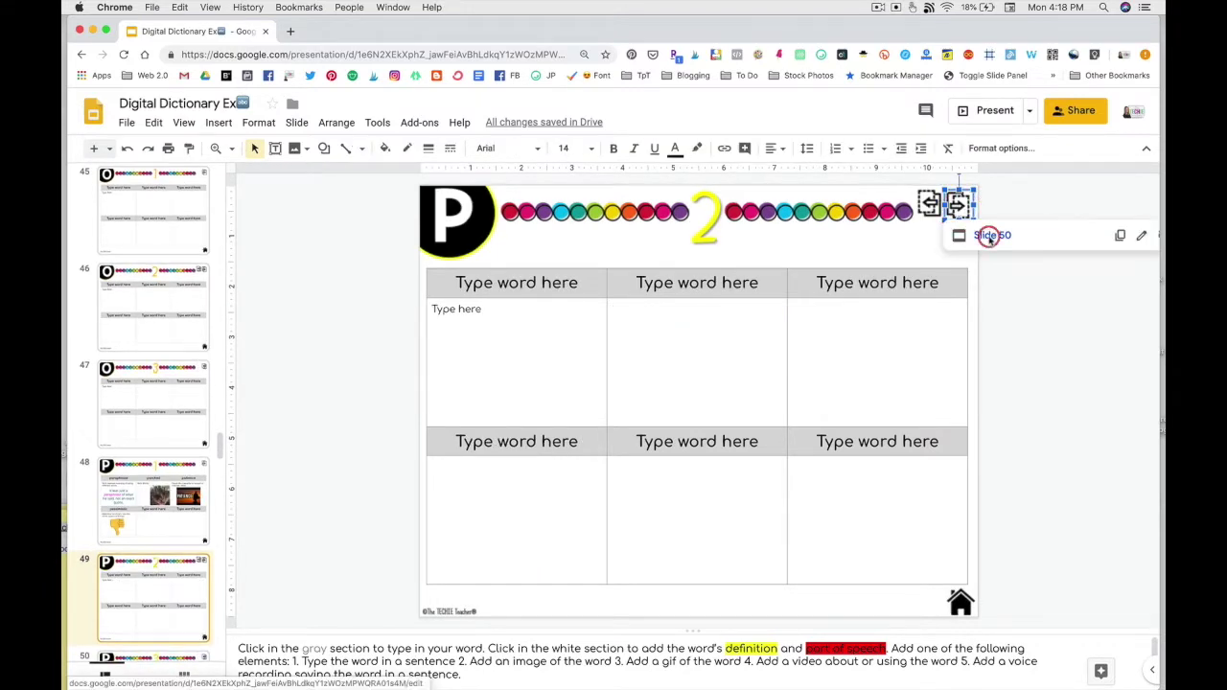
left_click(989, 239)
Use the back-arrow links to return through slide 49 to slide 48
left_click(957, 205)
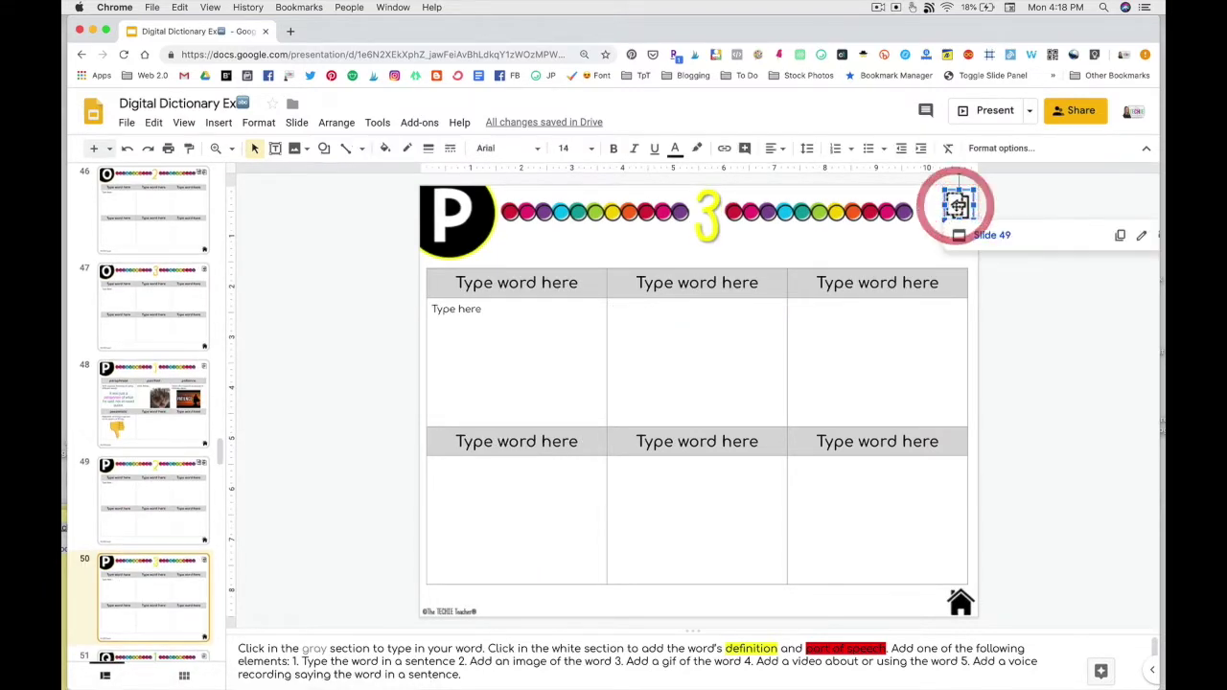
left_click(982, 238)
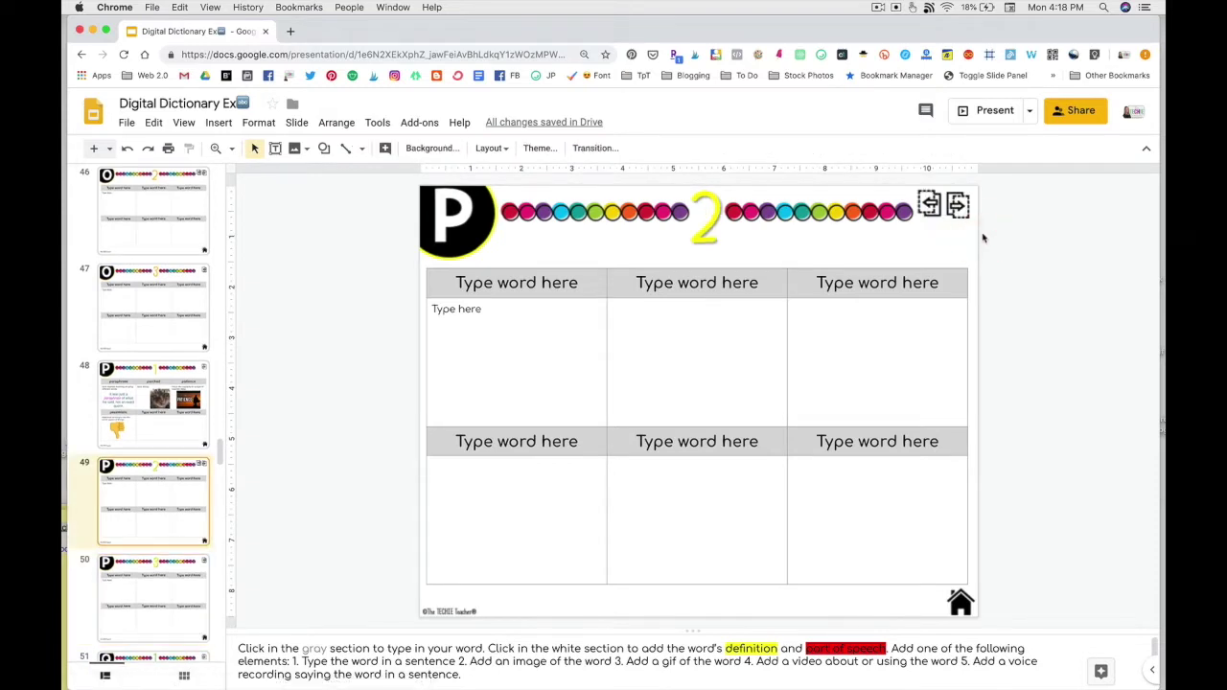
left_click(931, 204)
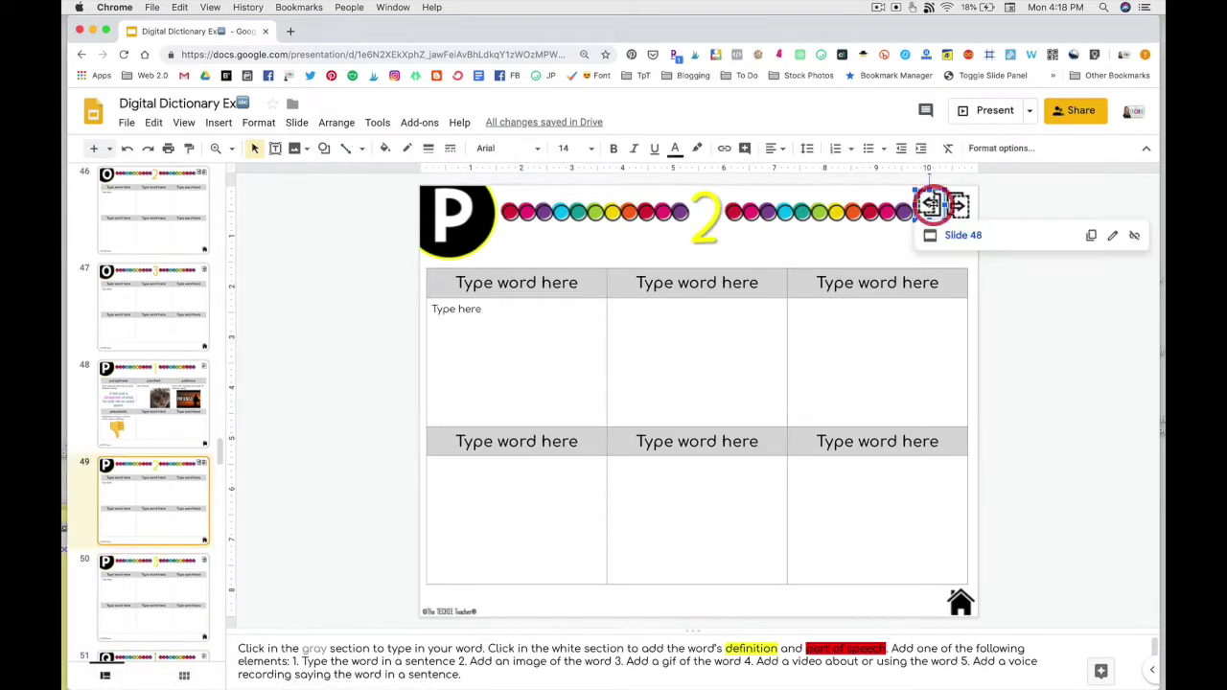
left_click(953, 236)
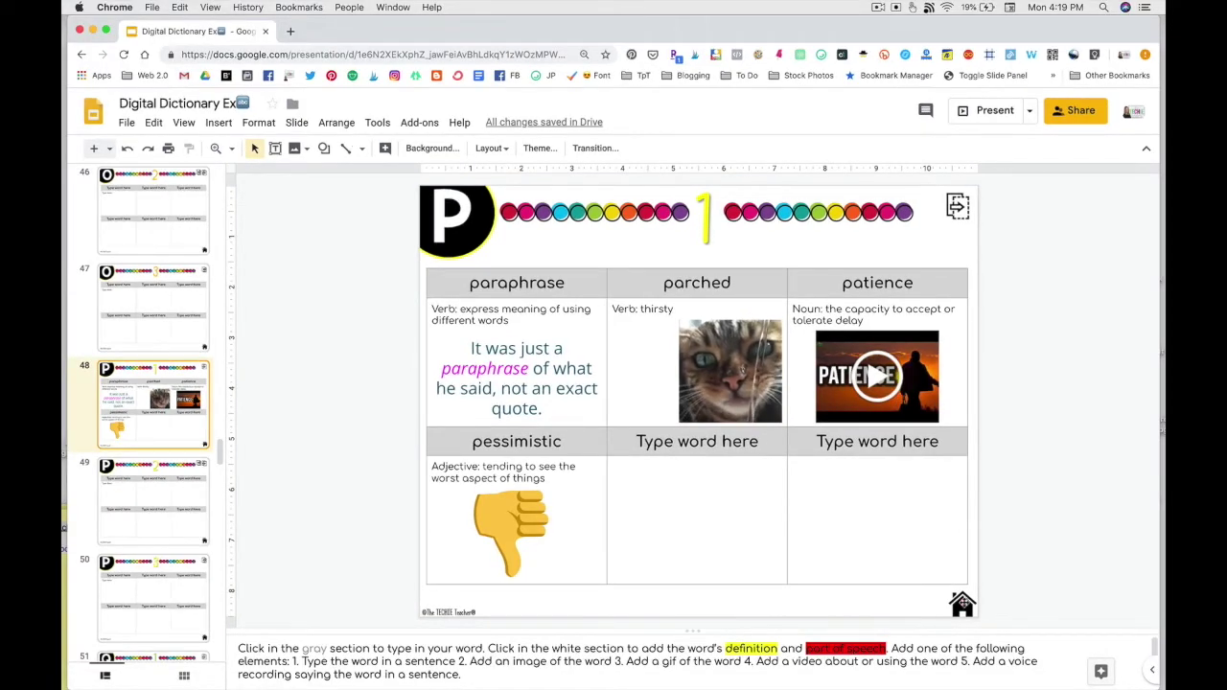
left_click(962, 602)
Return to the Table of Contents, then page down from slide 3 through the A–J pages
left_click(989, 622)
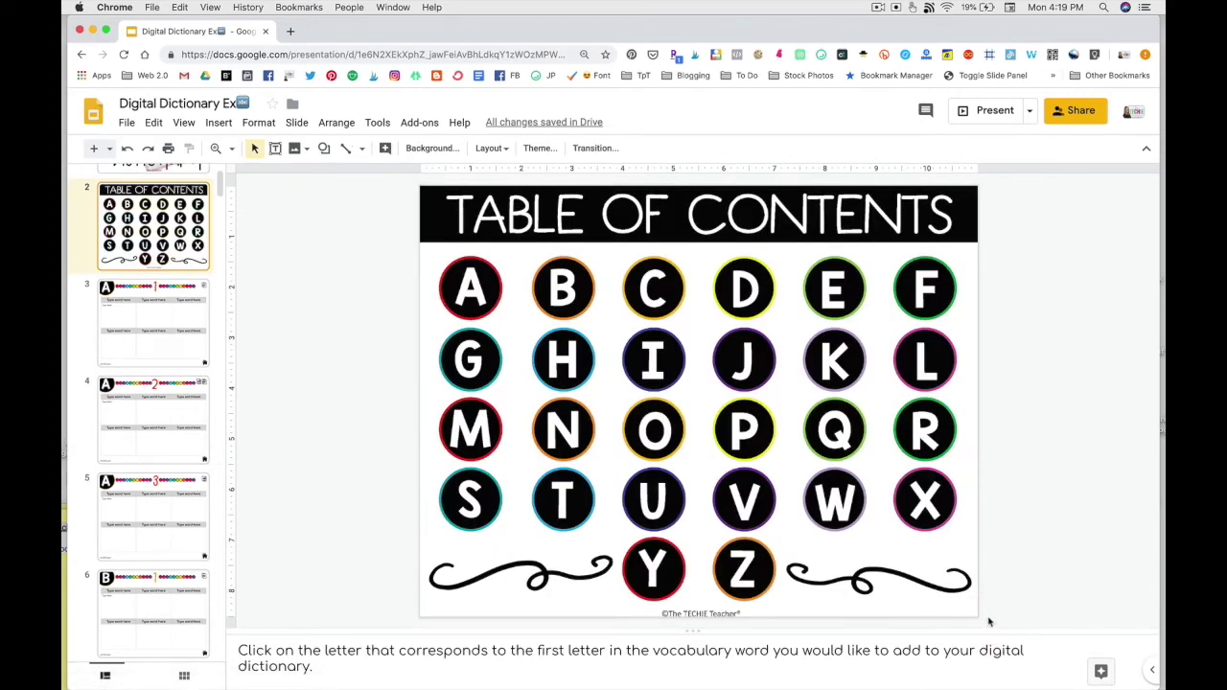
left_click(175, 354)
key("Down")
key("Down")
key("Down")
key("Down")
key("Down")
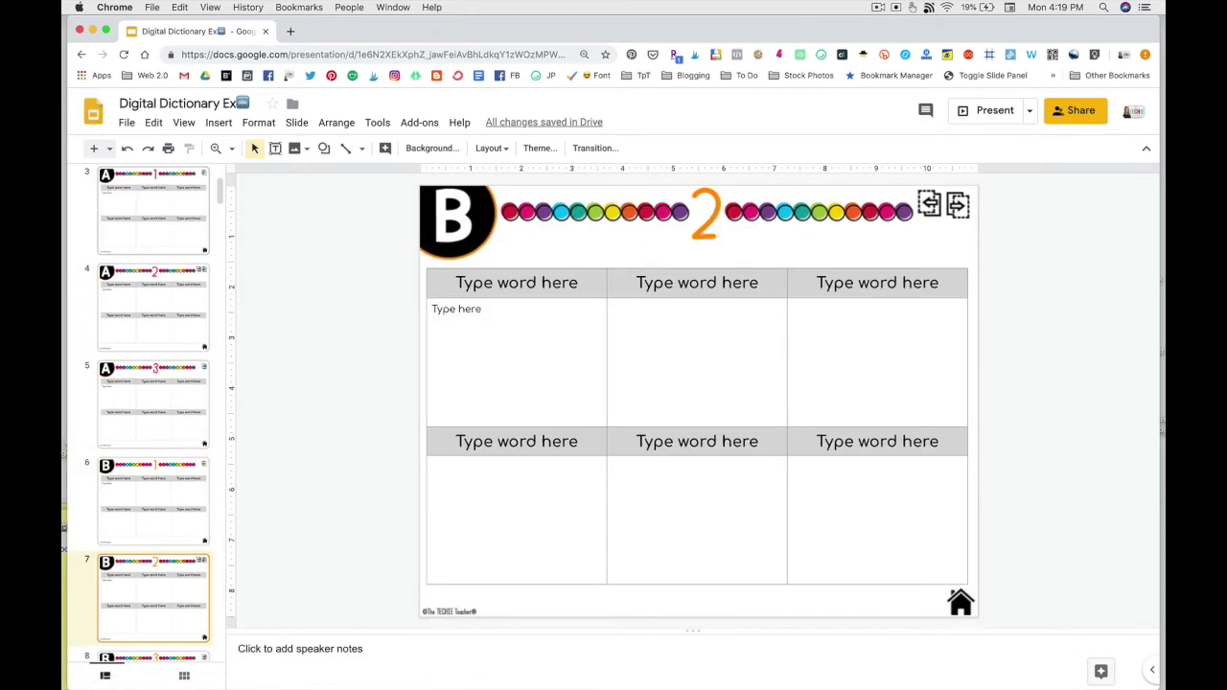
key("Down")
key("Down")
key("Down")
key("Down")
key("Down")
key("Down")
key("Down")
key("Down")
key("Down")
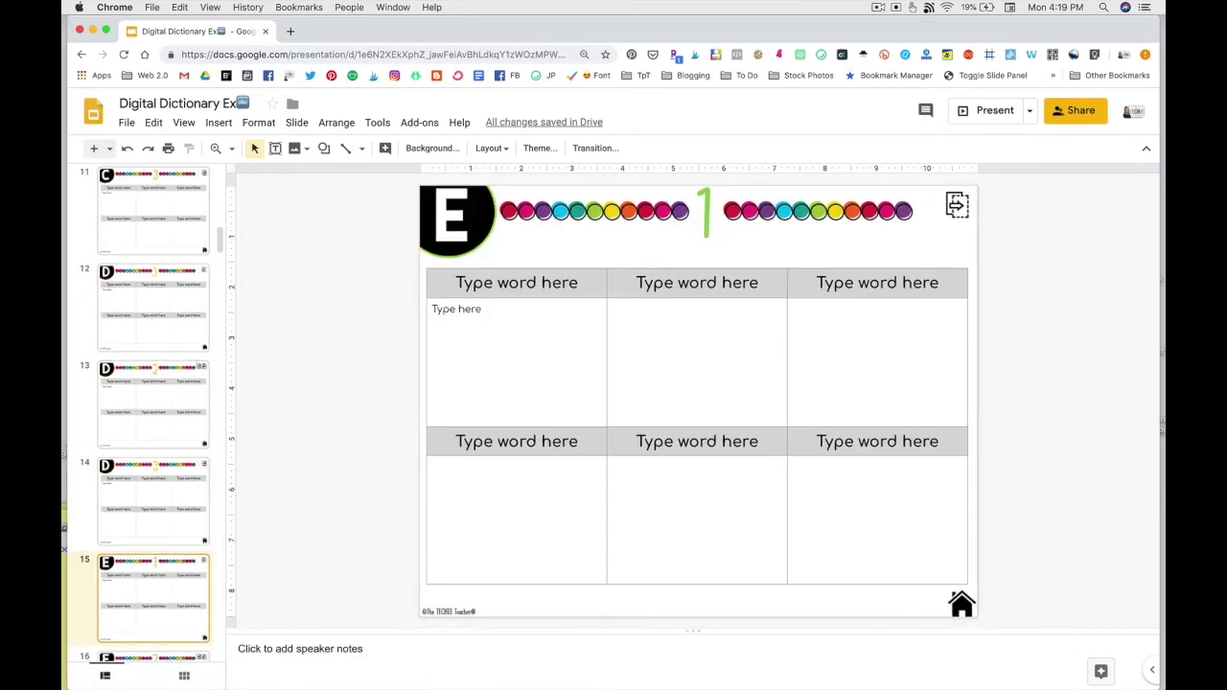
key("Down")
key("Down")
key("Down")
key("Down")
key("Down")
key("Down")
key("Down")
key("Down")
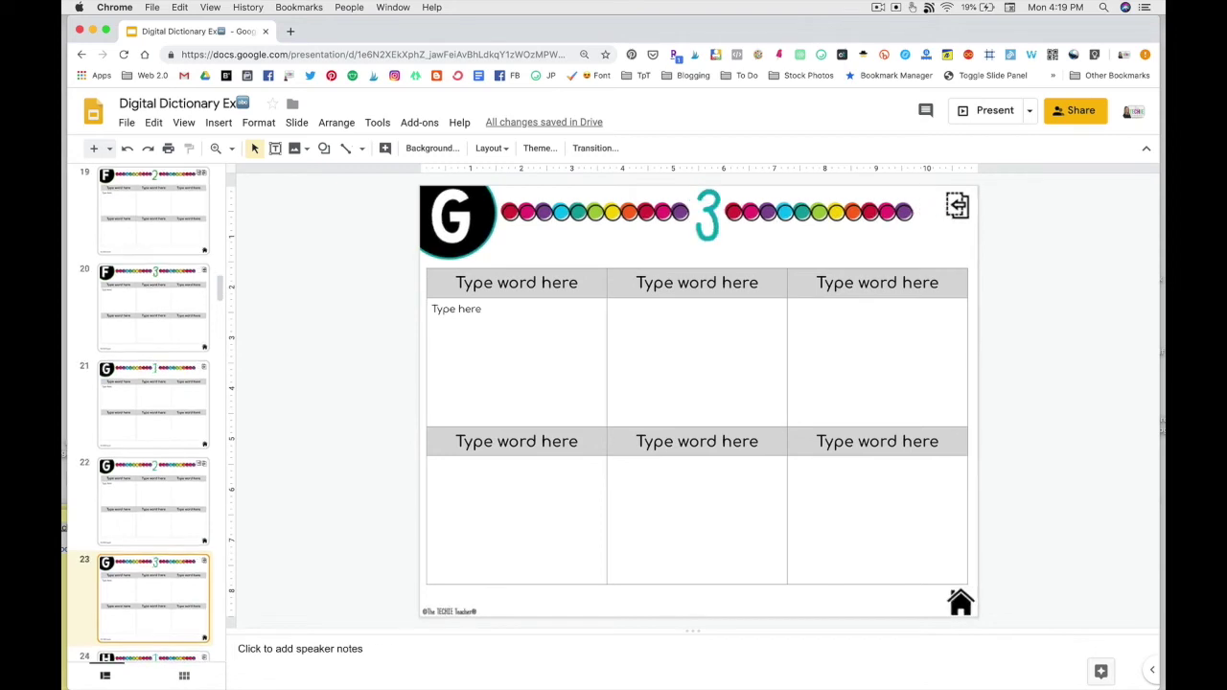
key("Down")
key("Down")
key("Down")
key("Down")
key("Down")
key("Down")
key("Down")
key("Down")
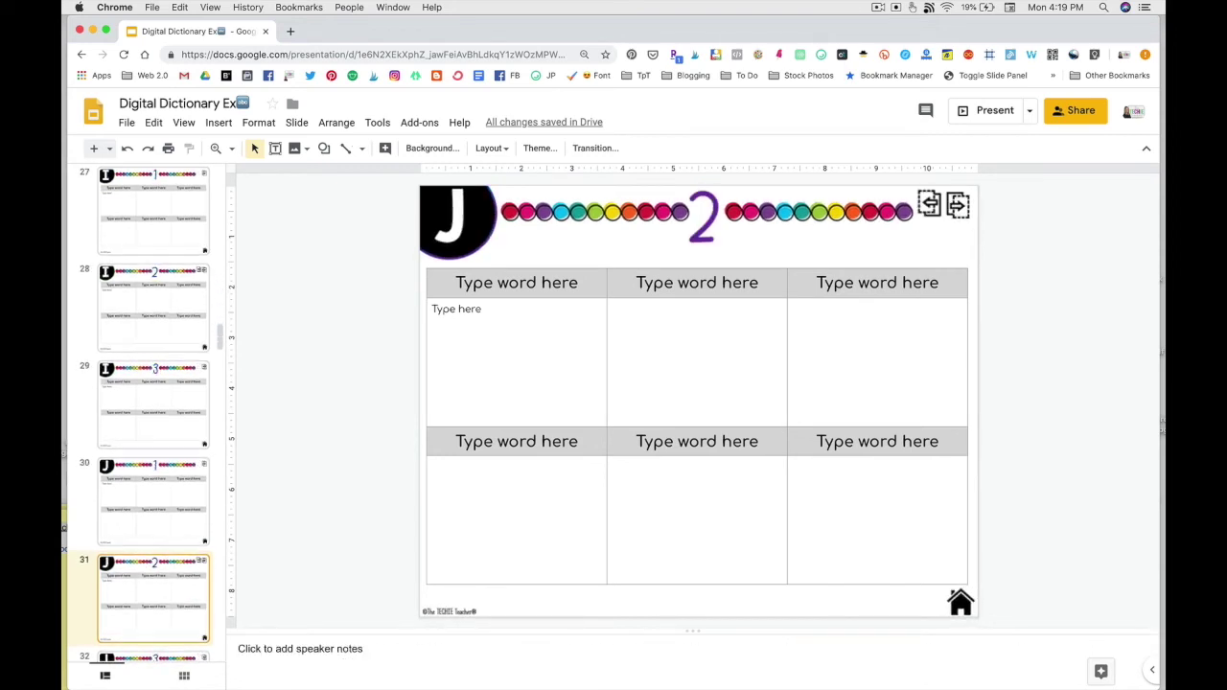
Continue paging down through the K–U pages to reach slide 65
key("Down")
key("Down")
key("Down")
key("Down")
key("Down")
key("Down")
key("Down")
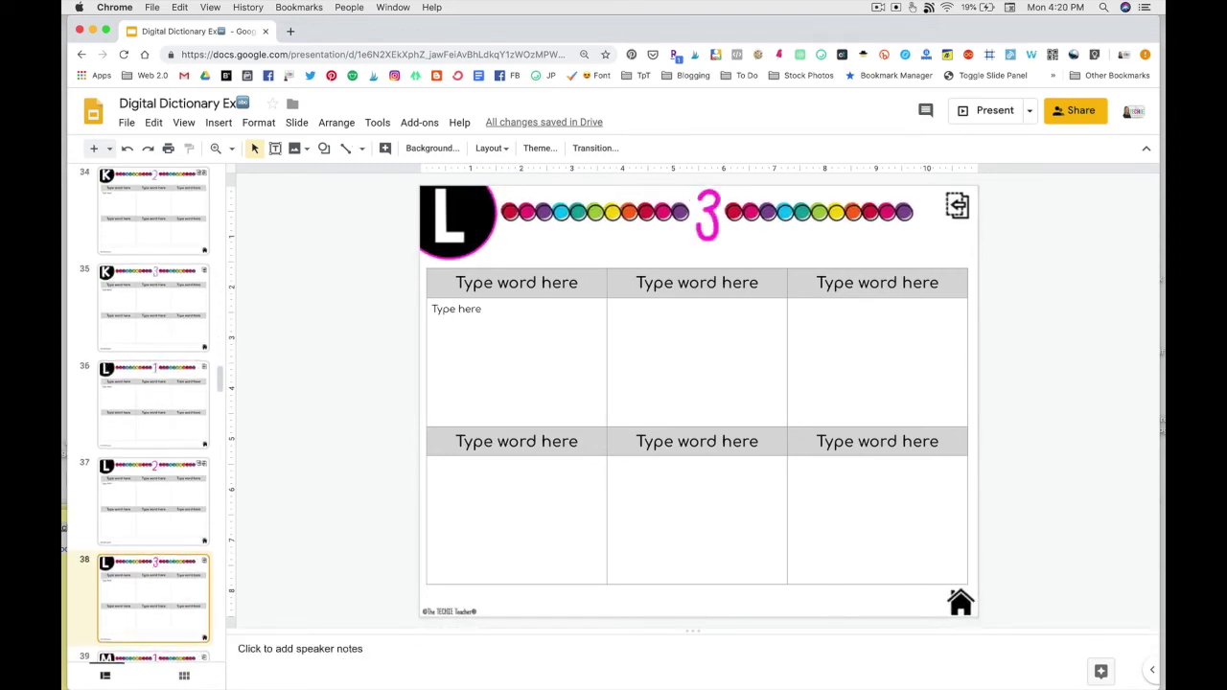
key("Down")
key("Down")
key("Down")
key("Down")
key("Down")
key("Down")
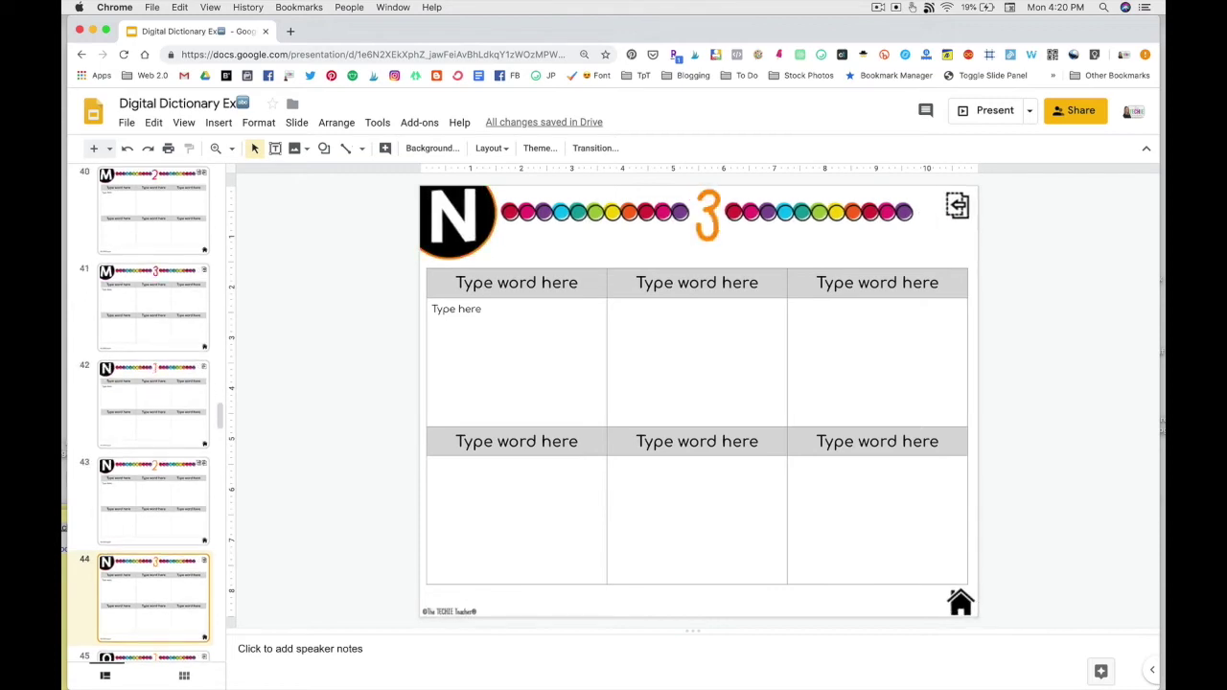
key("Down")
key("Down")
key("Down")
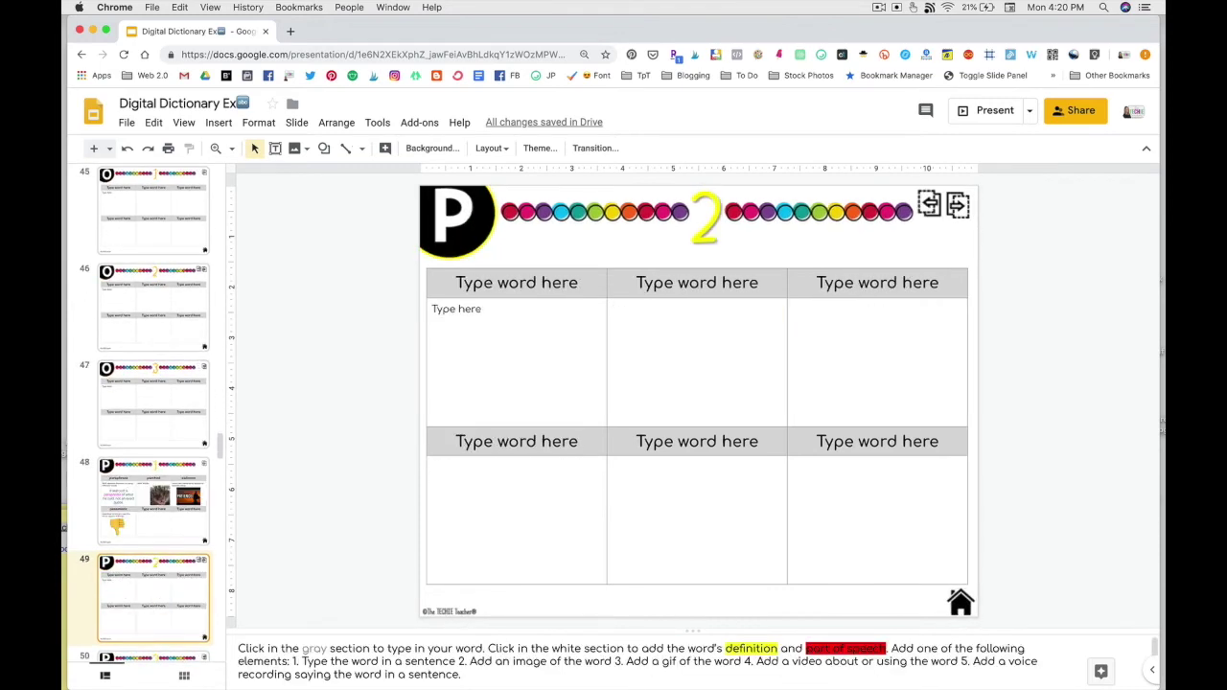
key("Down")
key("Down")
key("Down")
key("Down")
key("Down")
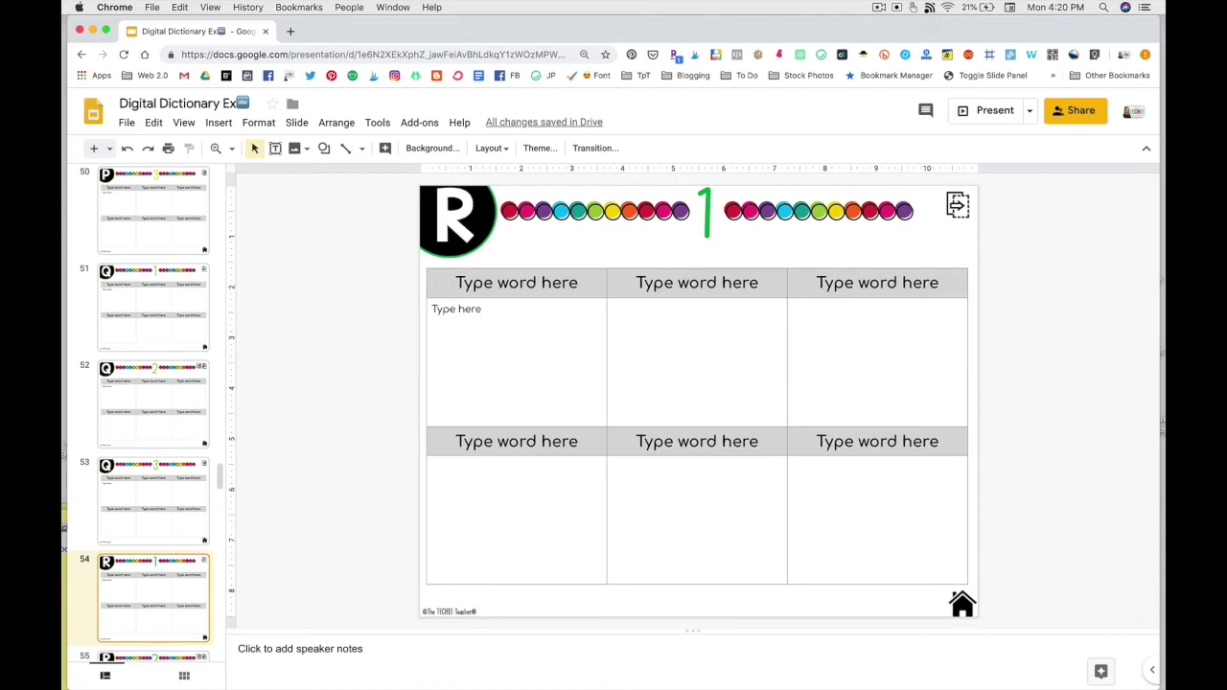
key("Down")
key("Down")
key("Down")
key("Down")
key("Down")
key("Down")
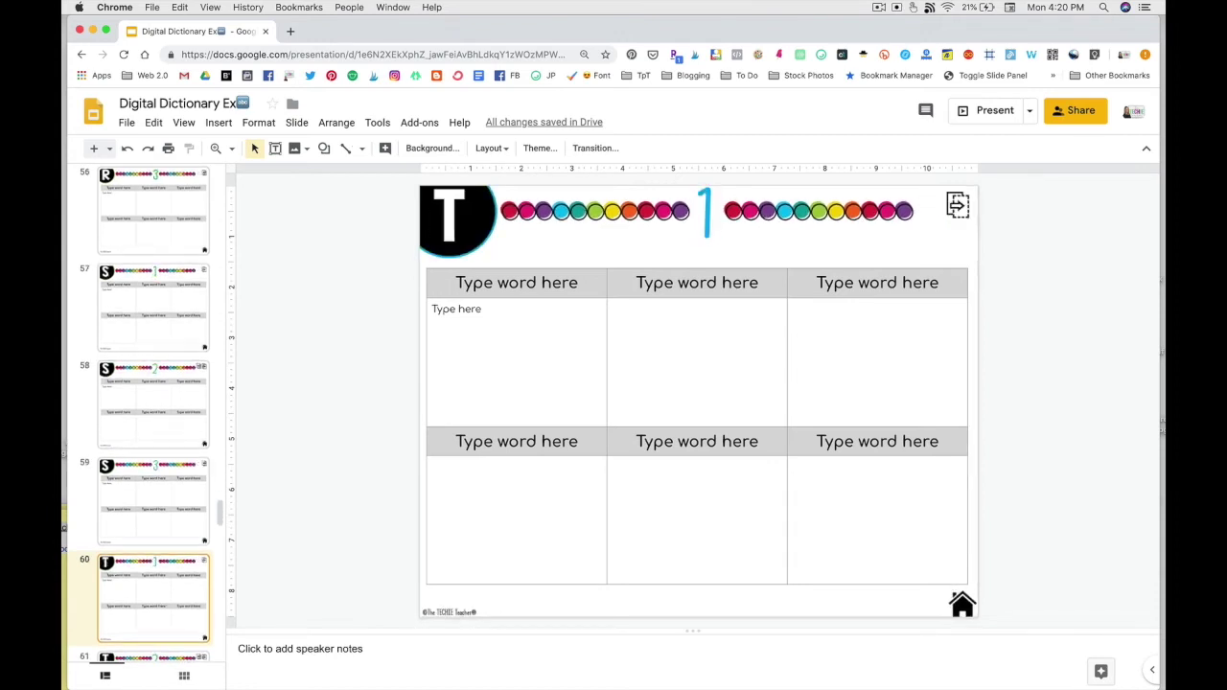
key("Down")
key("Down")
key("Down")
key("Down")
key("Down")
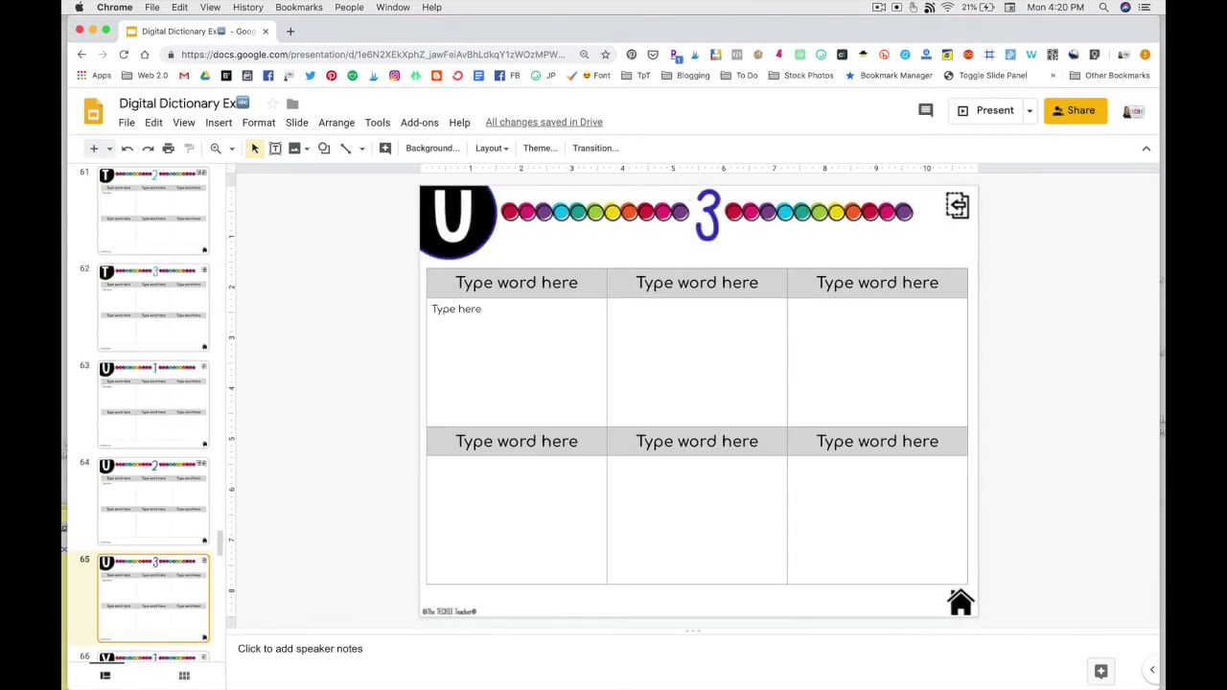